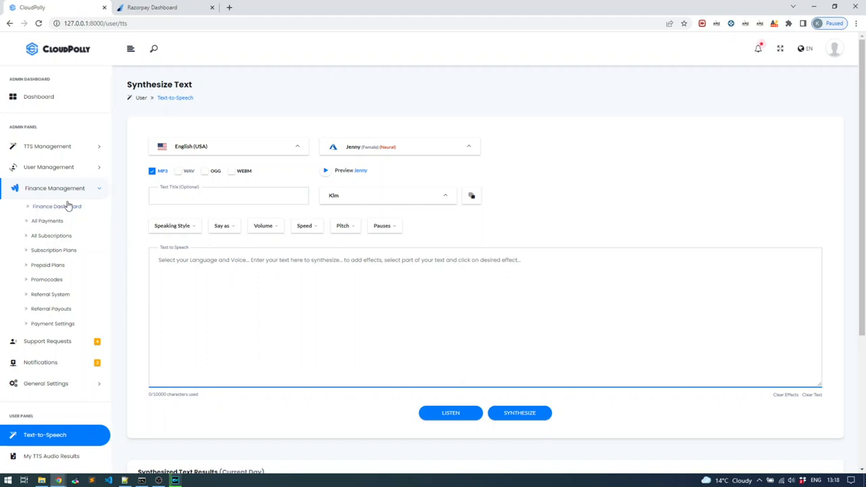
# Open the finance payment settings and set the default currency to Indian Rupee - INR (₹).
pyautogui.click(59, 324)
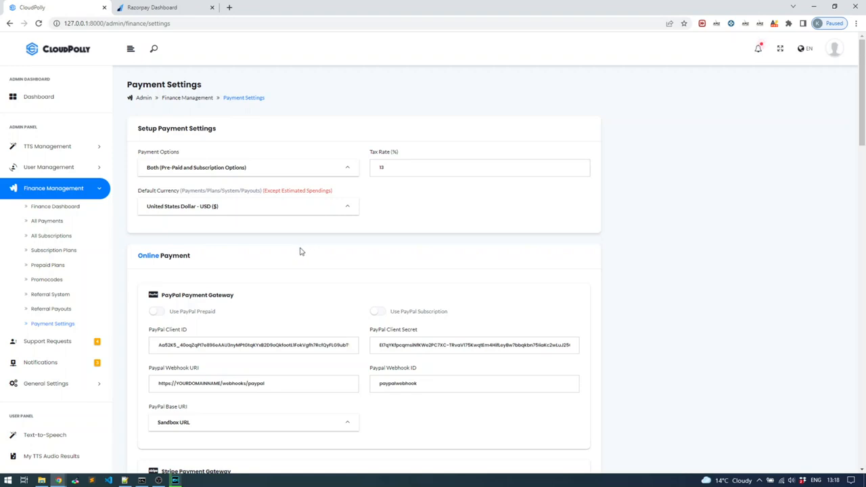
pyautogui.click(253, 214)
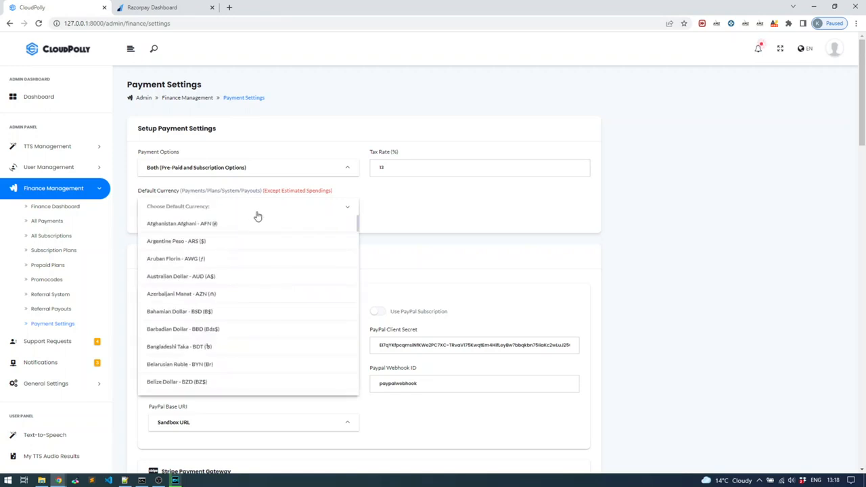
pyautogui.scroll(-6, 263, 310)
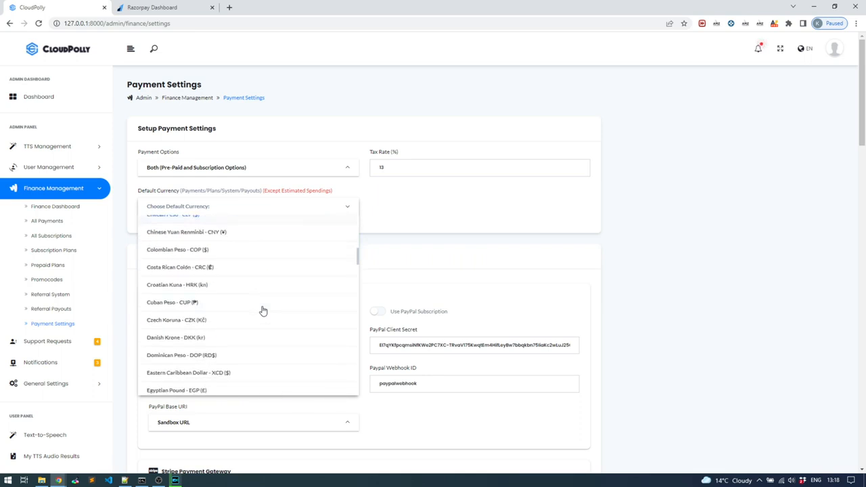
pyautogui.scroll(-6, 263, 310)
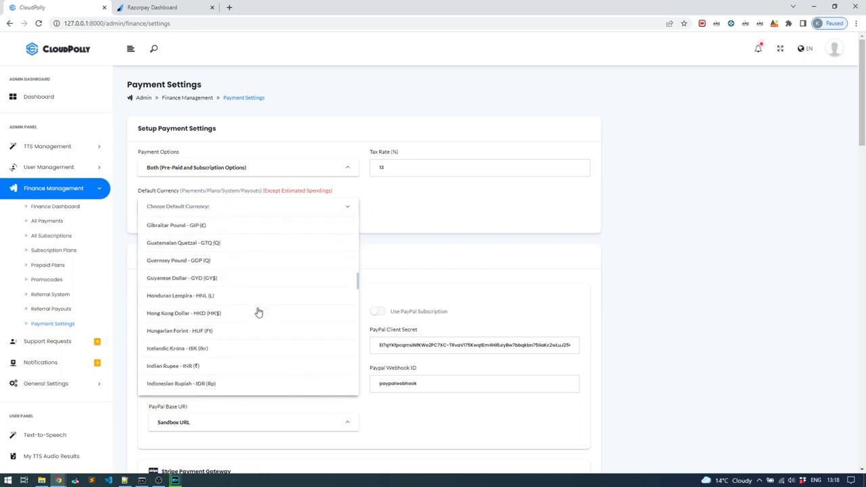
pyautogui.click(241, 324)
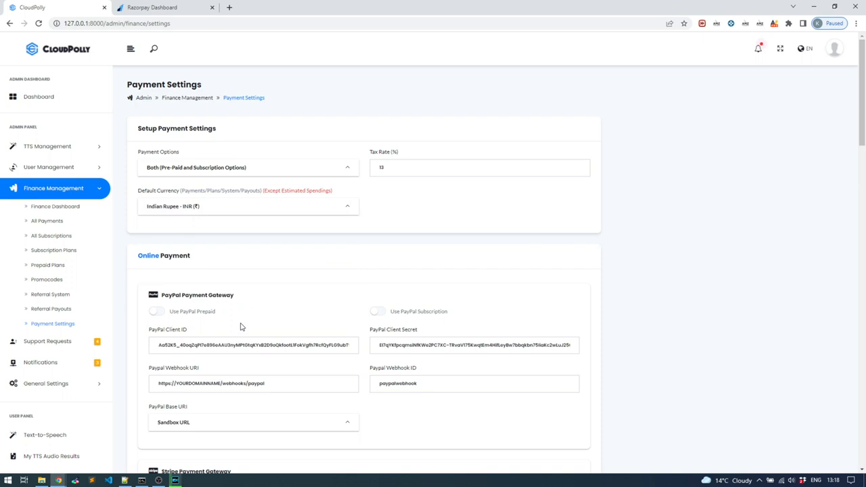
# Examine the Razorpay gateway's key, webhook URI and webhook secret fields, then check the Razorpay dashboard and return to the payment settings.
pyautogui.scroll(-6, 289, 250)
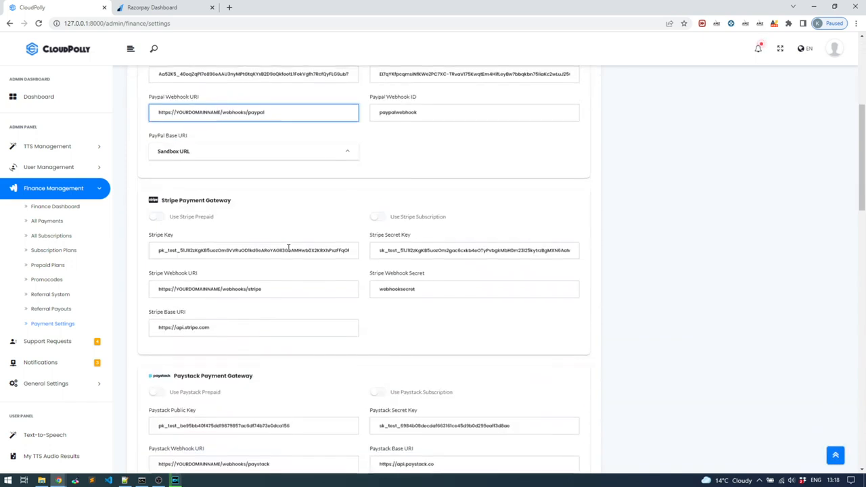
pyautogui.scroll(-3, 290, 252)
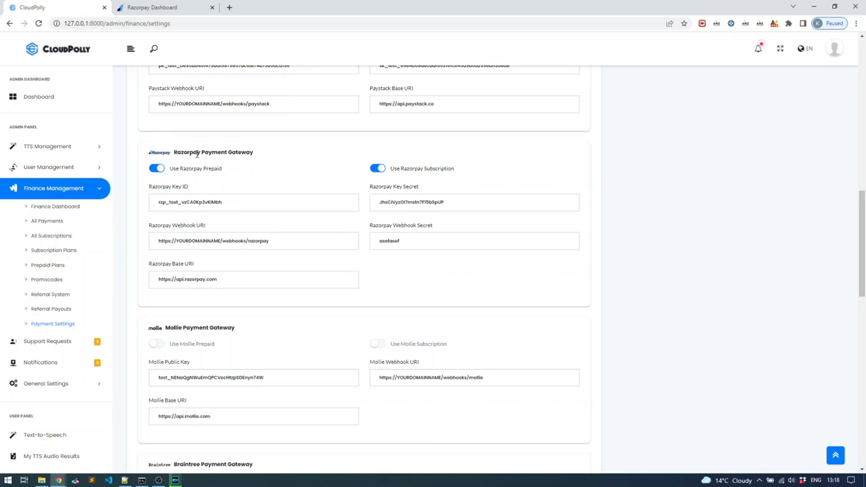
pyautogui.click(440, 207)
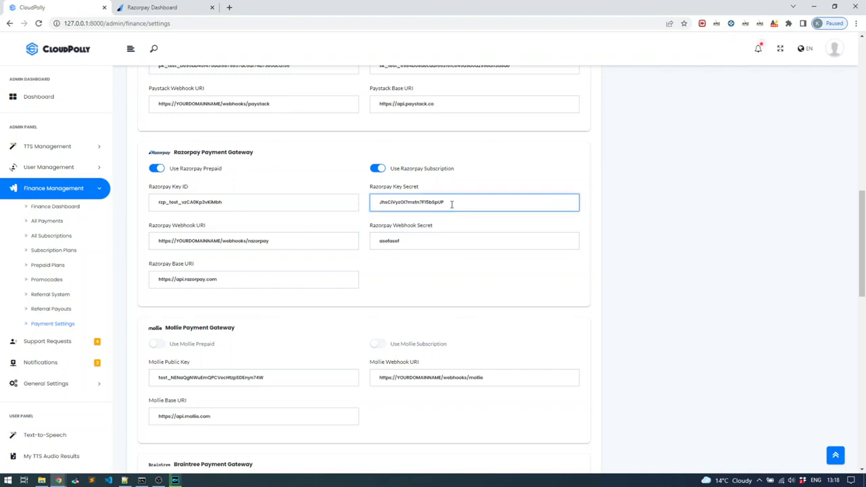
pyautogui.click(220, 203)
pyautogui.moveTo(221, 202); pyautogui.dragTo(161, 207)
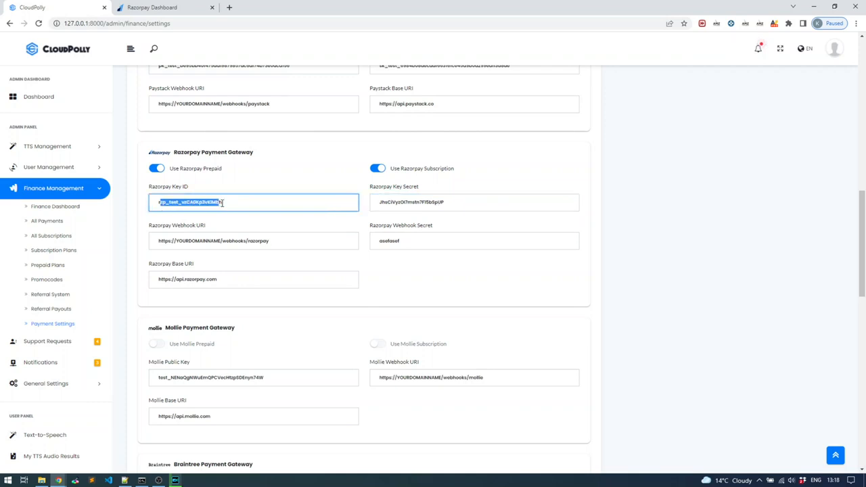
pyautogui.click(371, 201)
pyautogui.click(305, 237)
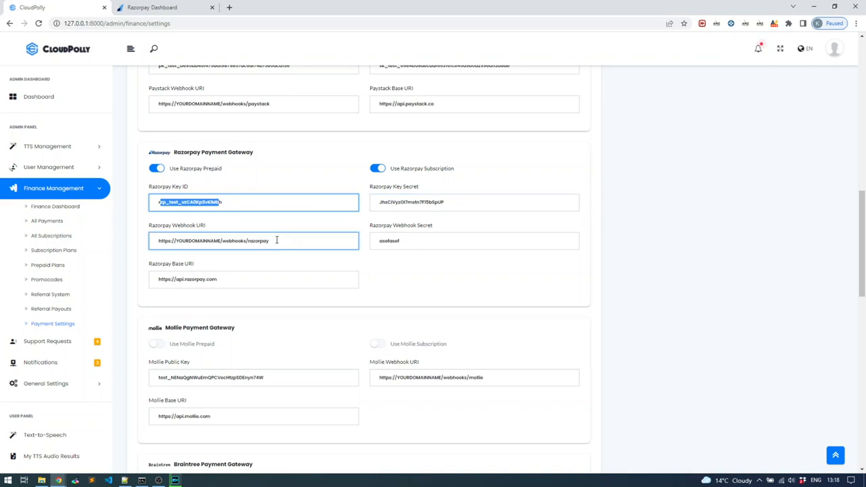
pyautogui.moveTo(275, 241); pyautogui.dragTo(147, 243)
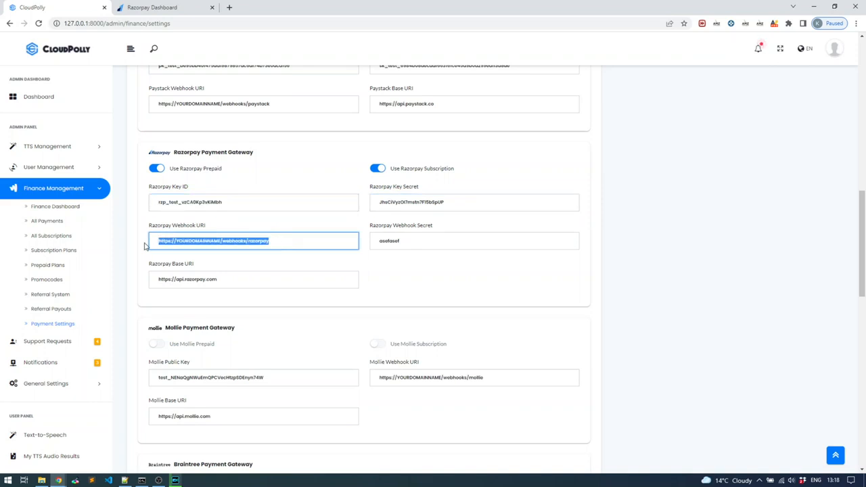
pyautogui.click(219, 242)
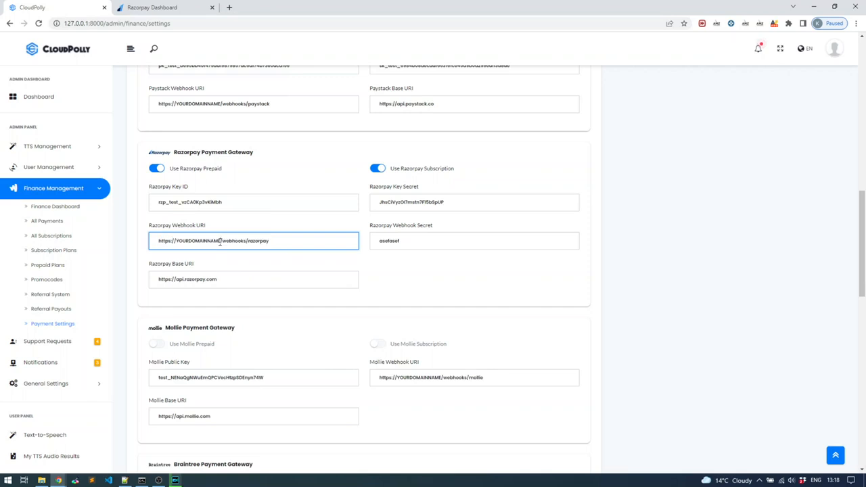
pyautogui.moveTo(218, 242); pyautogui.dragTo(177, 242)
pyautogui.moveTo(411, 241); pyautogui.dragTo(380, 245)
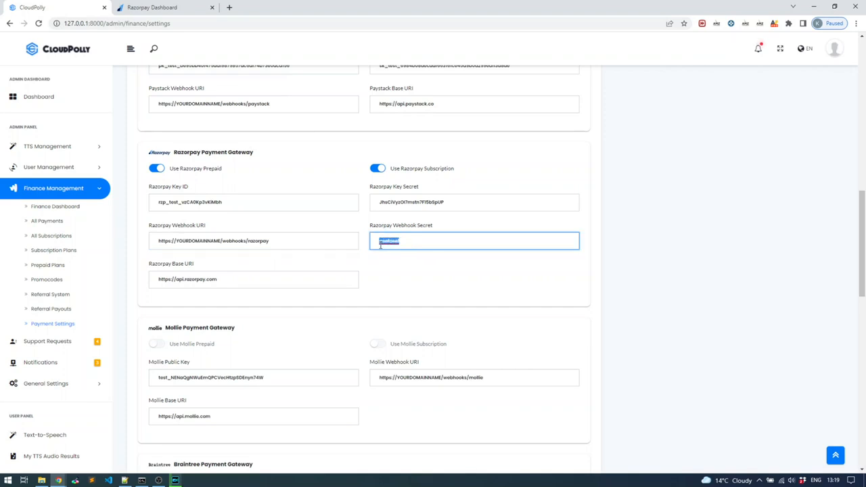
pyautogui.click(335, 244)
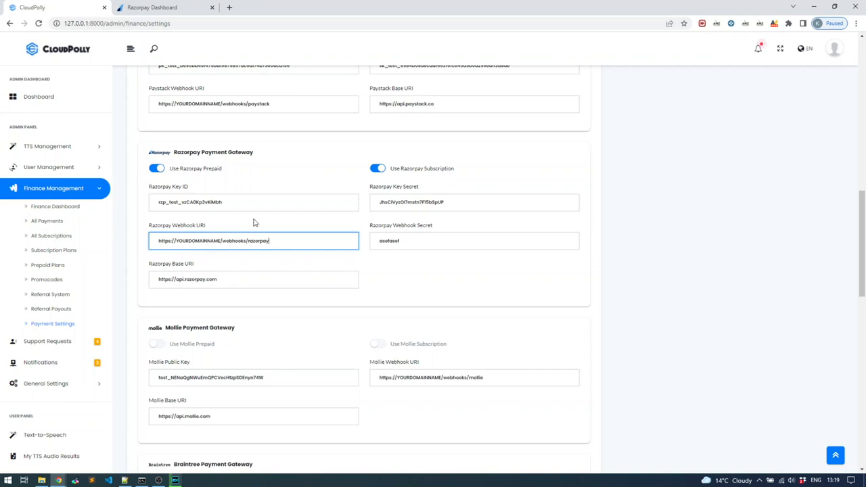
pyautogui.click(165, 6)
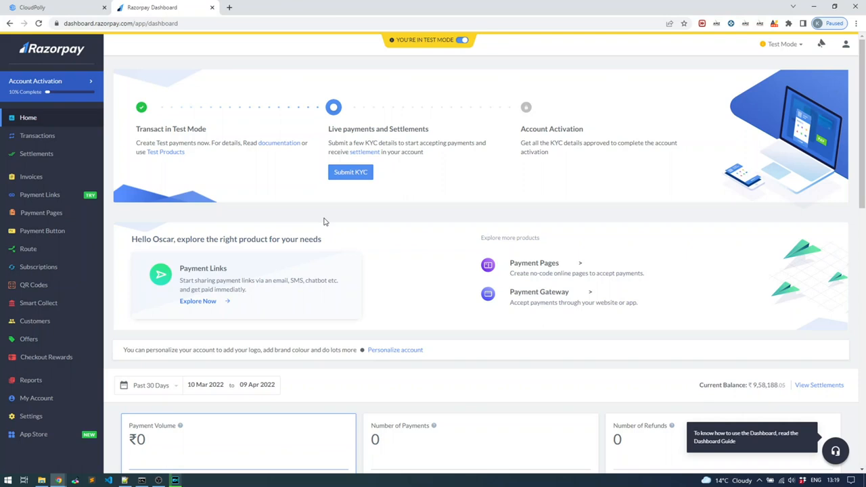
pyautogui.click(72, 11)
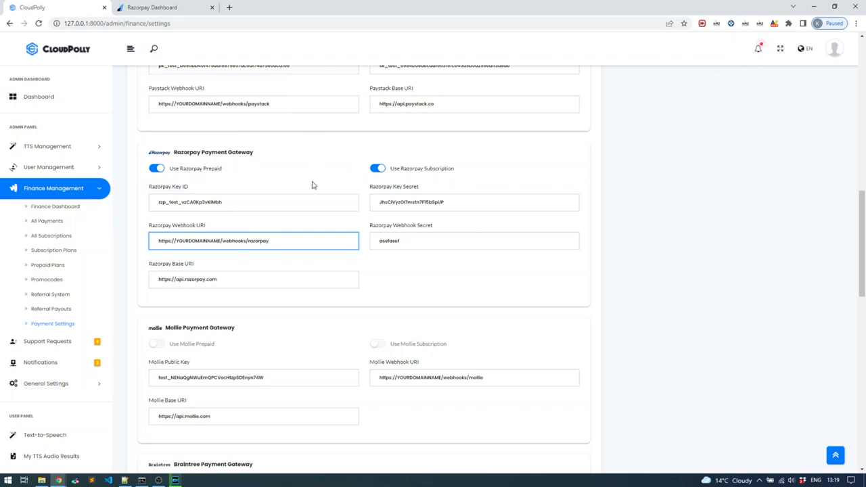
# Save the updated payment settings.
pyautogui.scroll(-1, 493, 280)
pyautogui.scroll(-15, 493, 281)
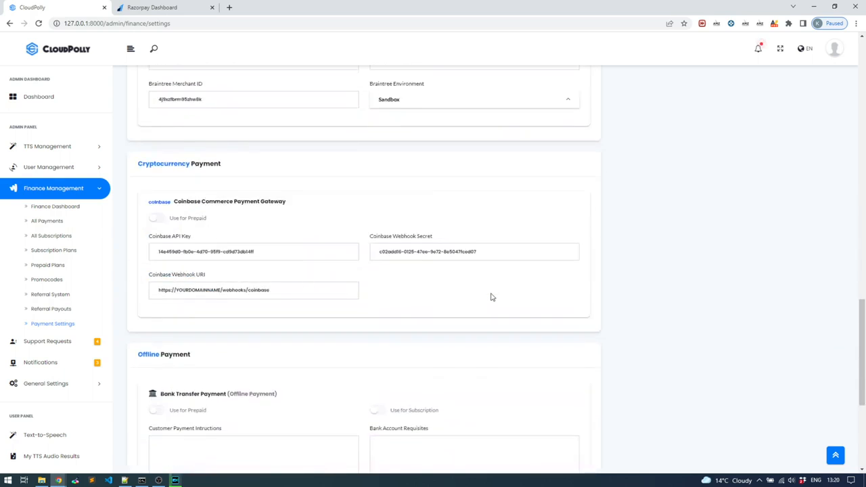
pyautogui.click(577, 418)
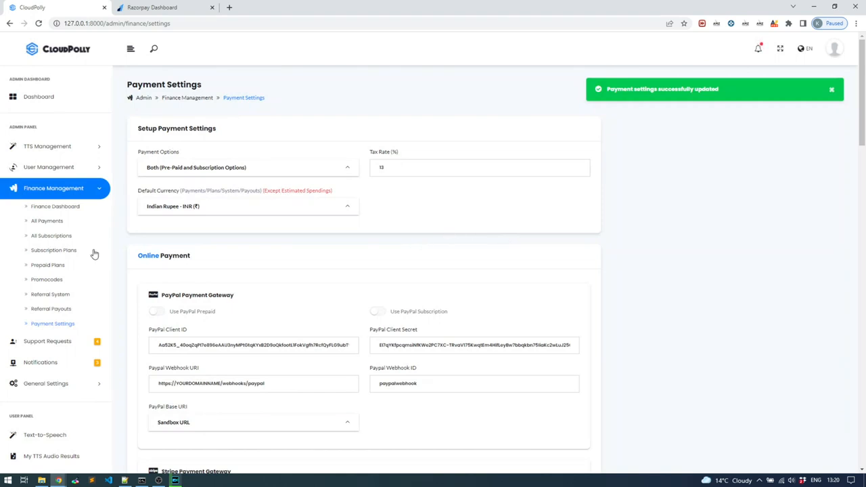
# Start a new subscription plan named Entry with a price of 1000 and a payment frequency of 30 days.
pyautogui.click(49, 251)
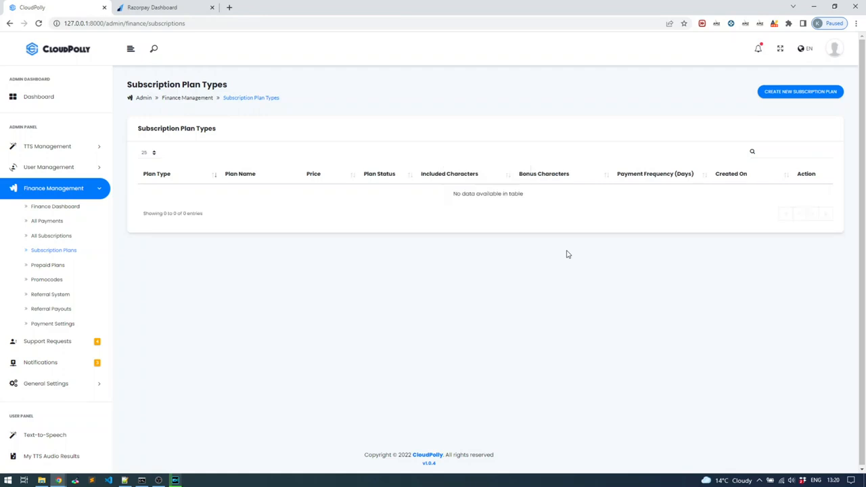
pyautogui.click(801, 93)
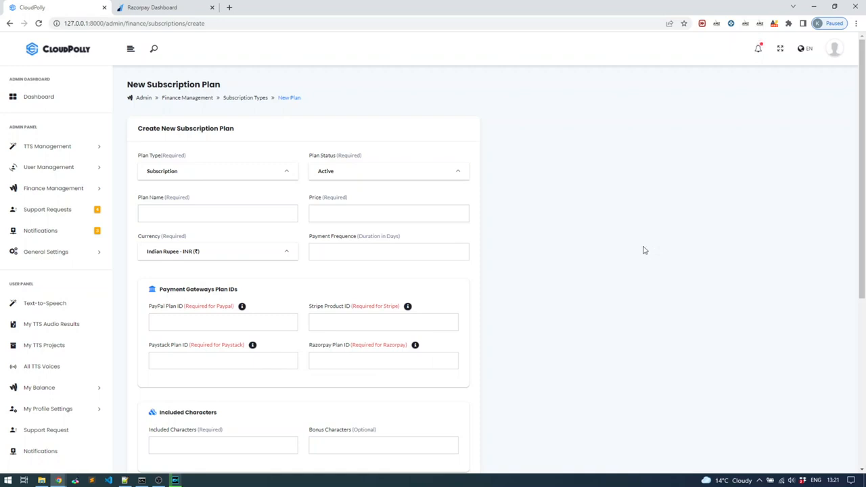
pyautogui.click(180, 215)
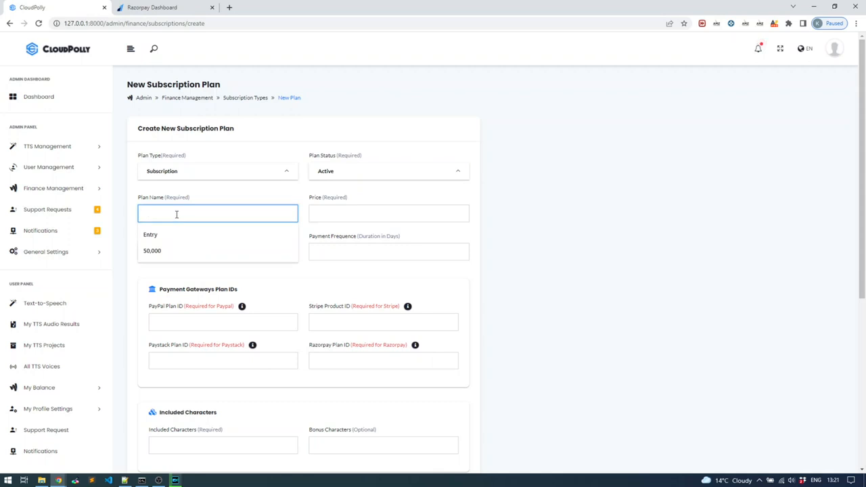
pyautogui.click(180, 234)
pyautogui.click(328, 210)
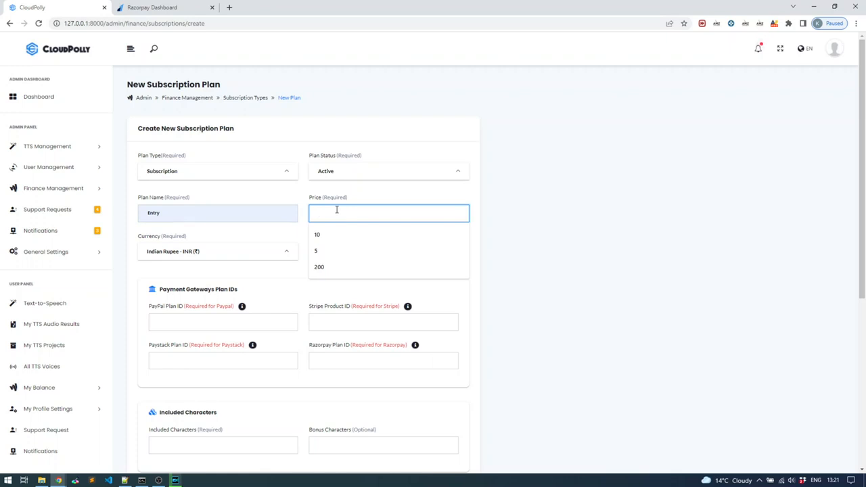
pyautogui.write('1000')
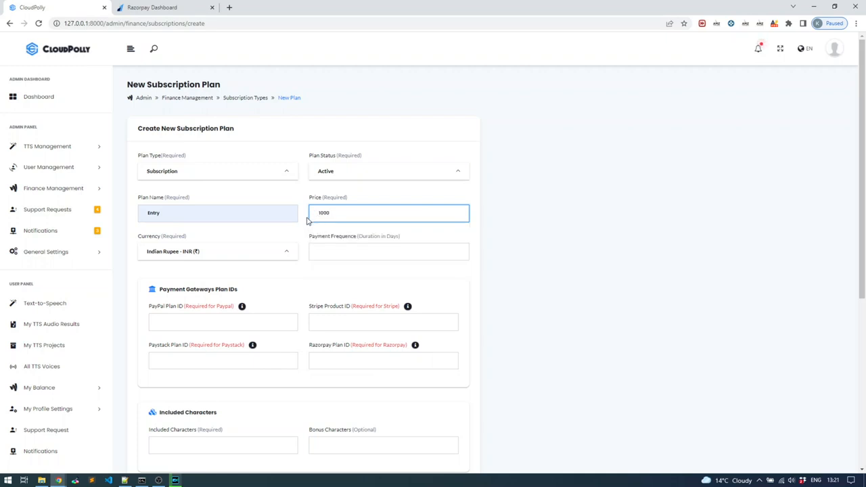
pyautogui.click(327, 254)
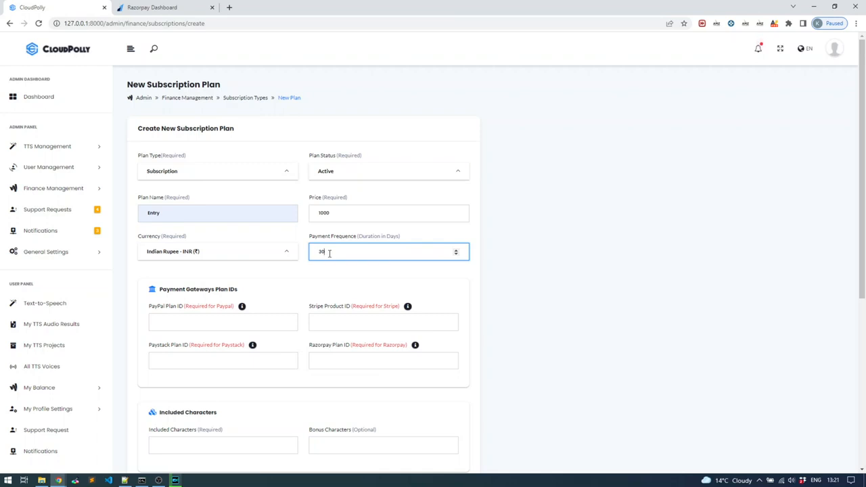
# Examine the payment gateway plan ID fields of the new subscription plan, especially the Razorpay Plan ID.
pyautogui.scroll(-1, 309, 288)
pyautogui.click(333, 316)
pyautogui.moveTo(309, 300); pyautogui.dragTo(351, 300)
pyautogui.click(340, 321)
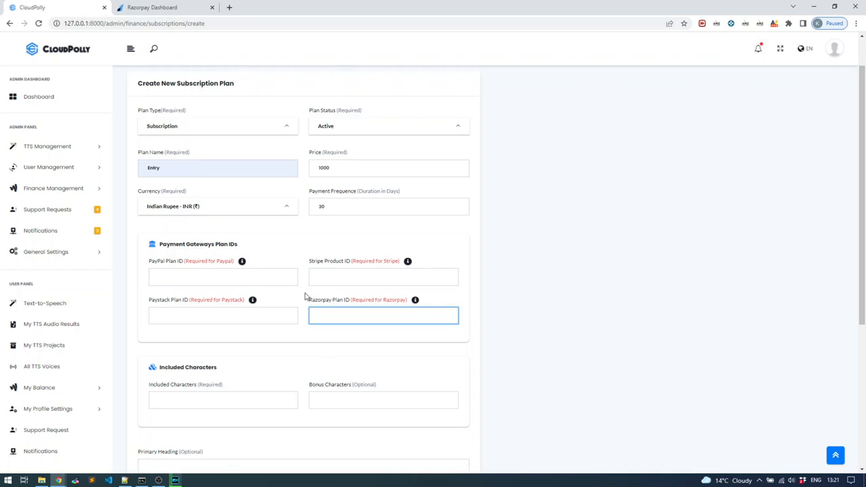
pyautogui.scroll(-2, 305, 298)
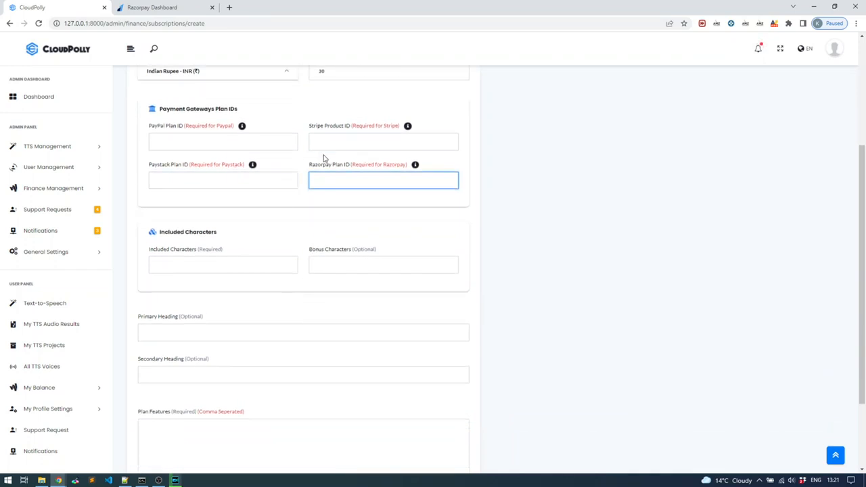
pyautogui.scroll(1, 335, 183)
pyautogui.click(291, 187)
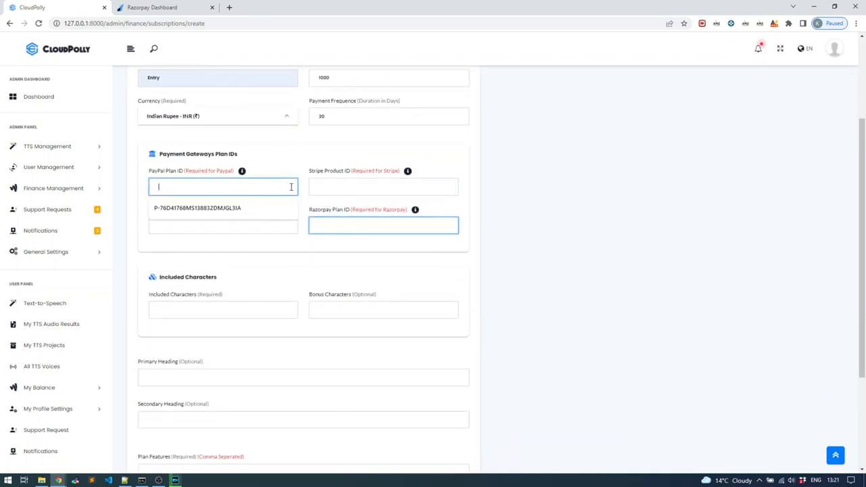
pyautogui.click(304, 161)
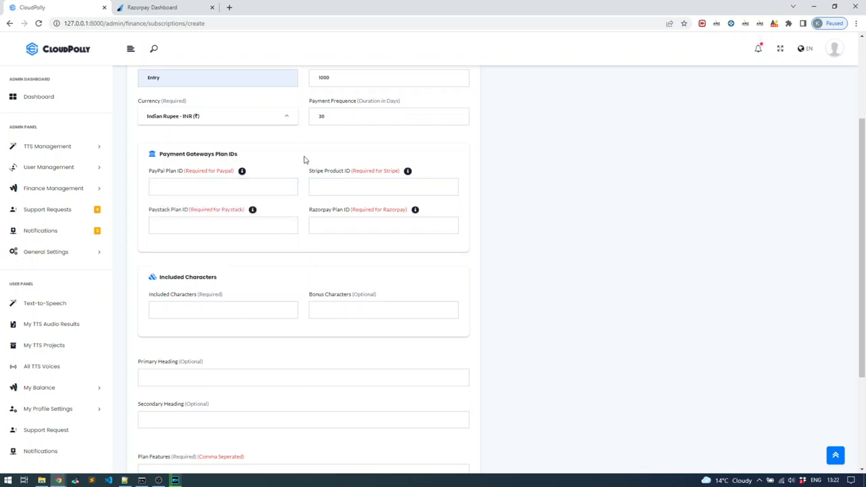
pyautogui.scroll(3, 304, 161)
# Set the plan's included characters to 100000 and its bonus characters to 20000.
pyautogui.scroll(-3, 297, 179)
pyautogui.scroll(-1, 284, 243)
pyautogui.click(260, 260)
pyautogui.click(232, 287)
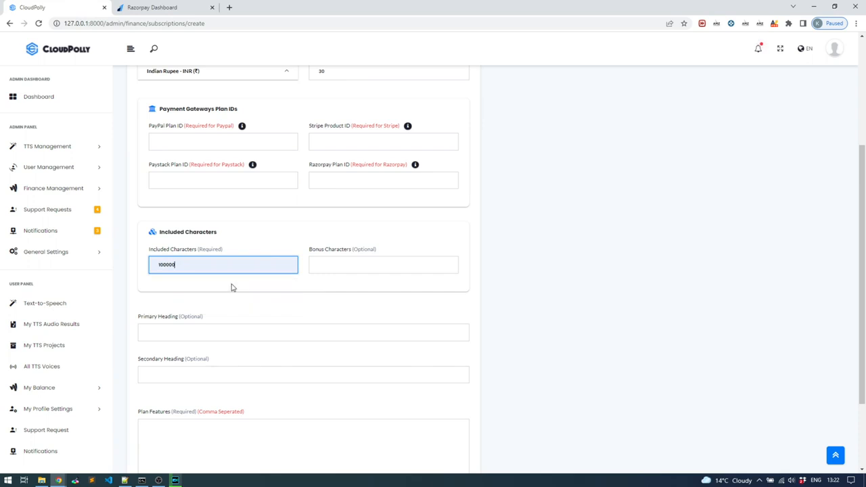
pyautogui.press('Tab')
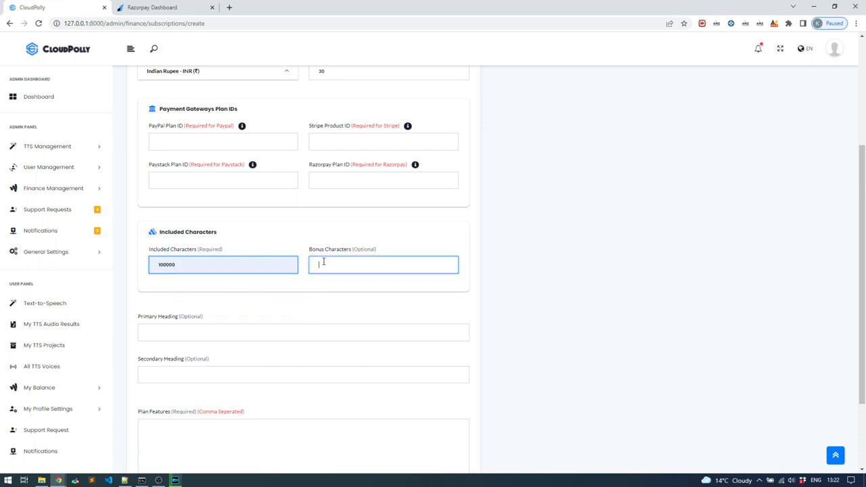
pyautogui.write('20000')
pyautogui.scroll(1, 298, 247)
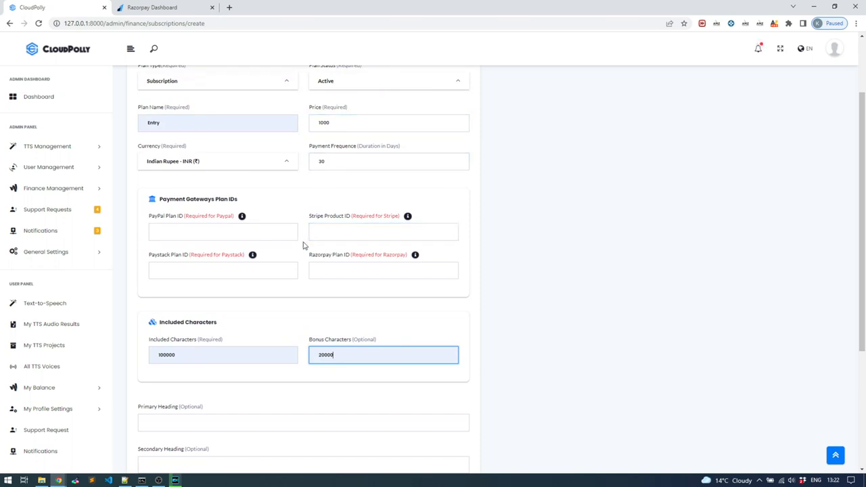
# Fill in the primary heading "Heading one", the secondary heading "Heading two" and the plan features "feature one, feature two".
pyautogui.scroll(-1, 304, 247)
pyautogui.scroll(-1, 304, 244)
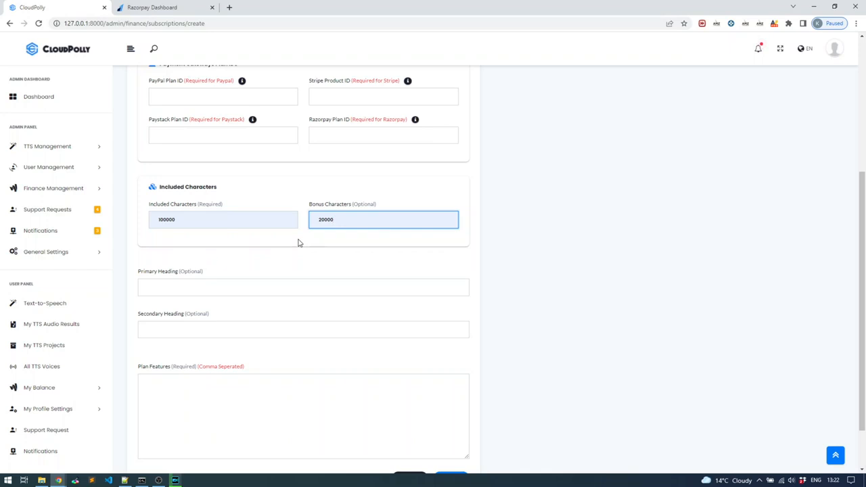
pyautogui.click(265, 284)
pyautogui.click(217, 309)
pyautogui.click(203, 330)
pyautogui.click(192, 355)
pyautogui.click(191, 385)
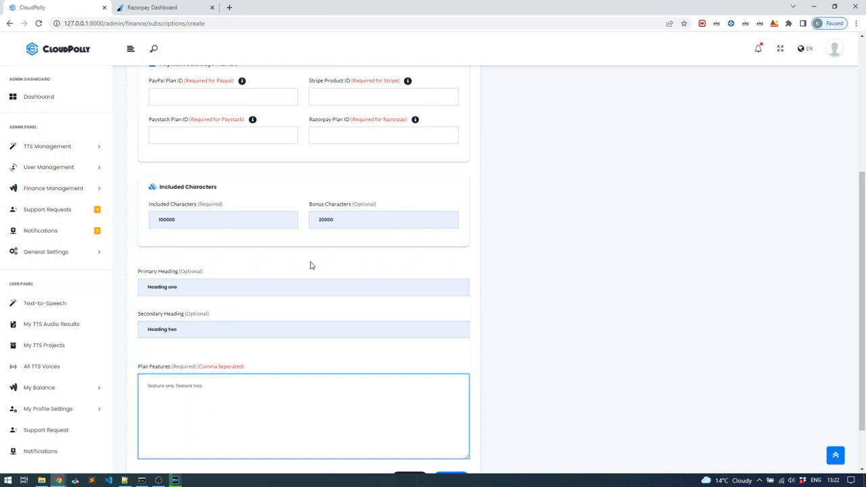
pyautogui.scroll(2, 309, 265)
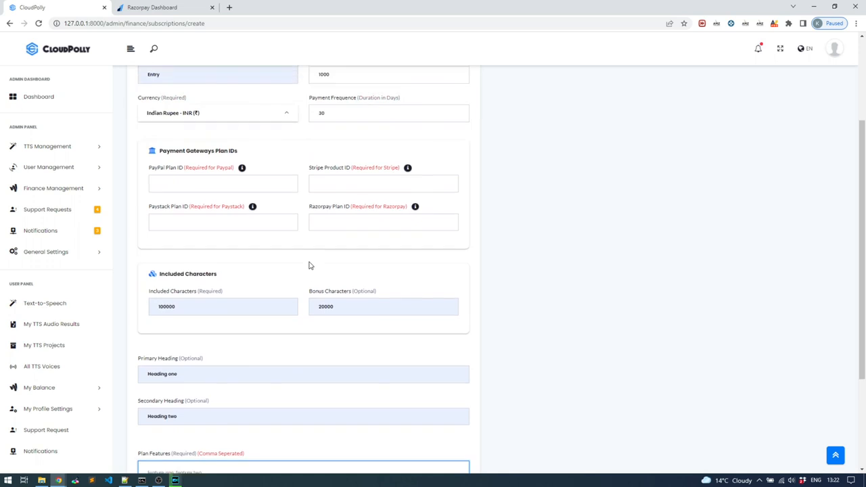
pyautogui.scroll(-1, 302, 271)
pyautogui.scroll(3, 301, 270)
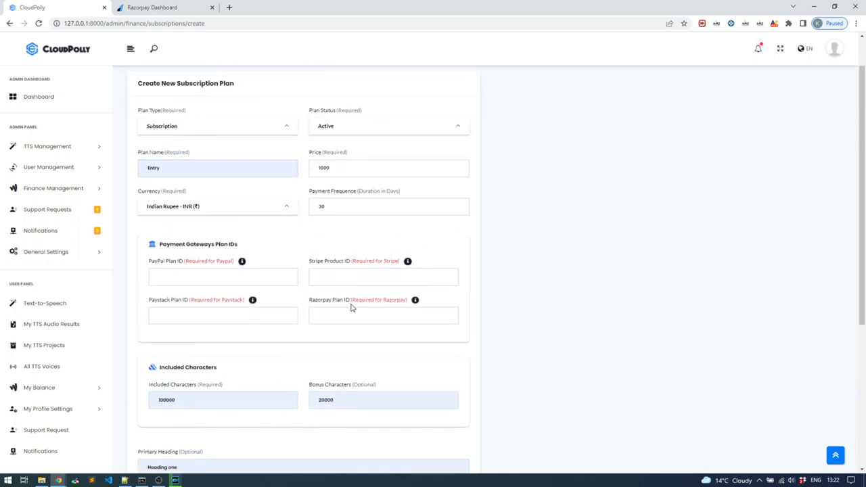
# Switch to the Razorpay dashboard and start a new subscription plan named Entry.
pyautogui.click(174, 11)
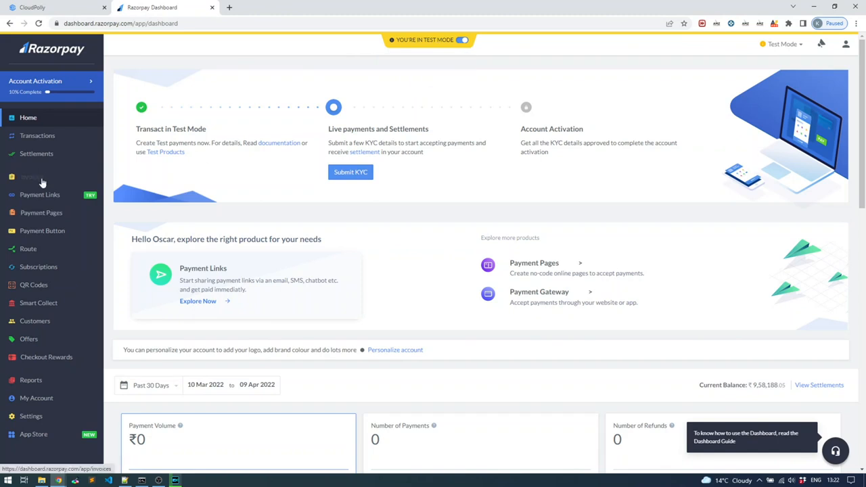
pyautogui.click(40, 268)
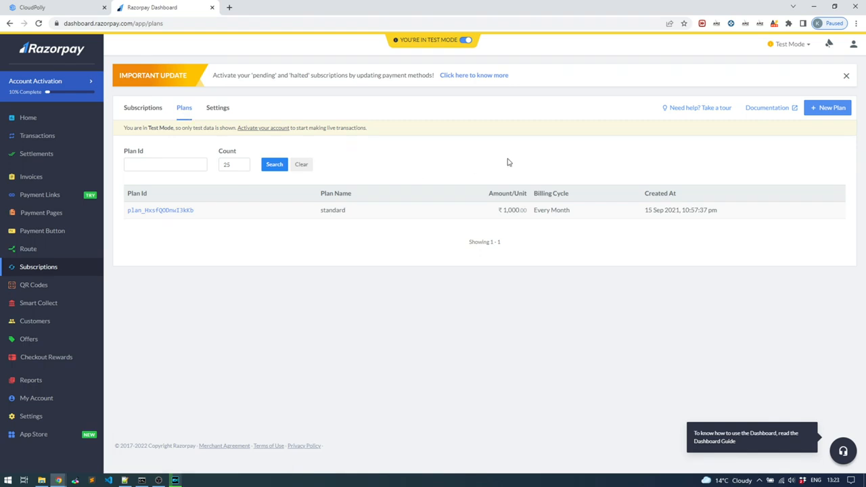
pyautogui.click(826, 111)
pyautogui.click(782, 107)
pyautogui.write('Ent')
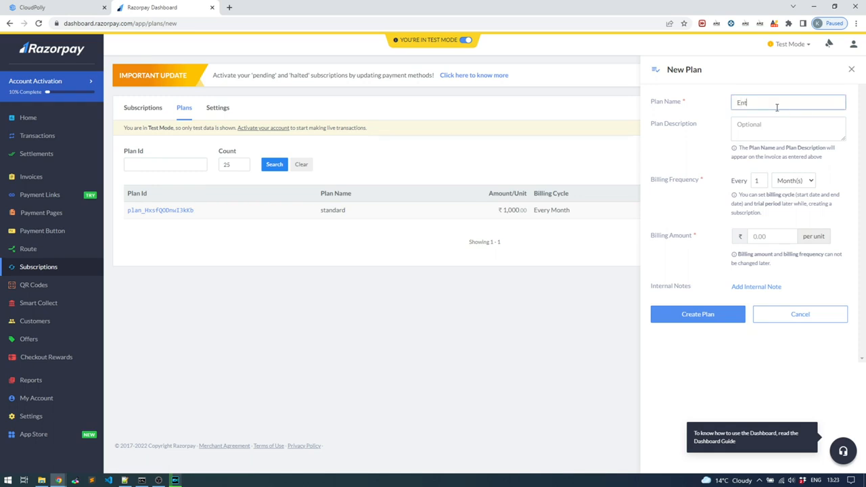
pyautogui.write('ry')
pyautogui.click(764, 129)
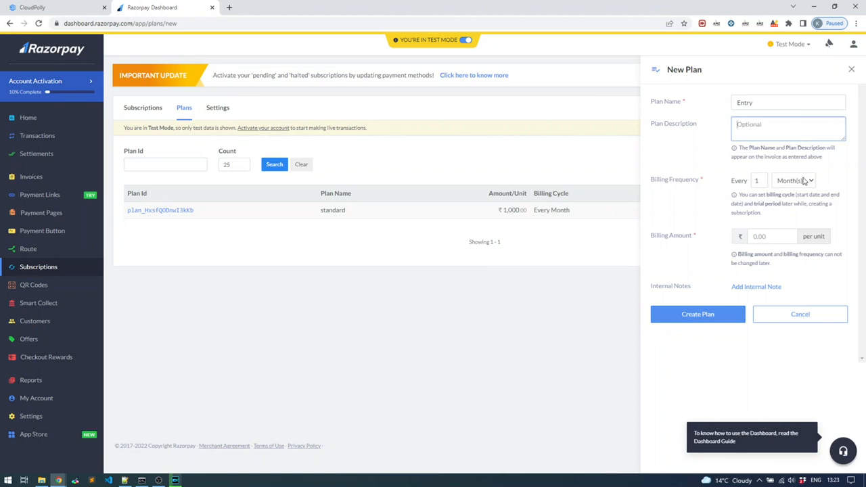
# Set the billing amount to 1000 per unit, keep the monthly billing frequency, and create the Razorpay plan.
pyautogui.click(768, 237)
pyautogui.write('1000')
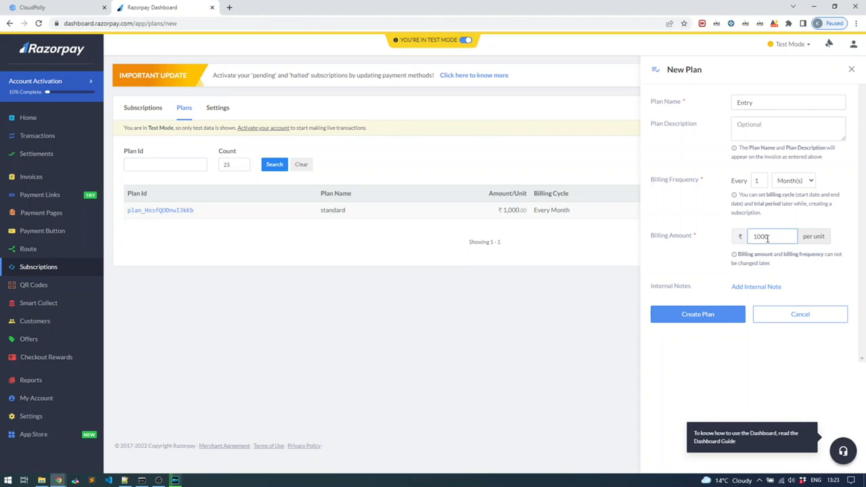
pyautogui.click(759, 287)
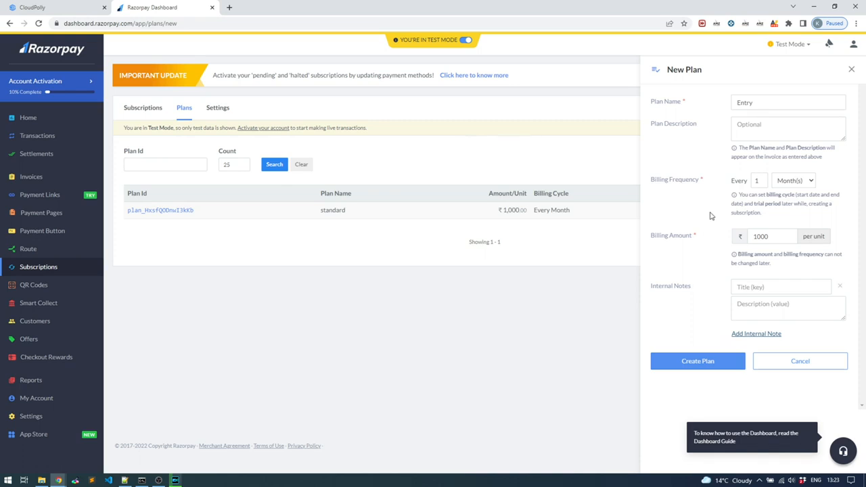
pyautogui.click(790, 181)
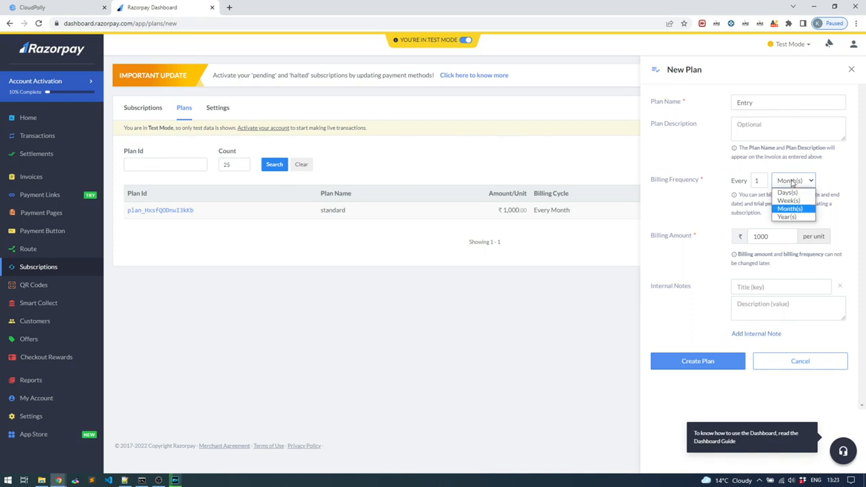
pyautogui.click(704, 210)
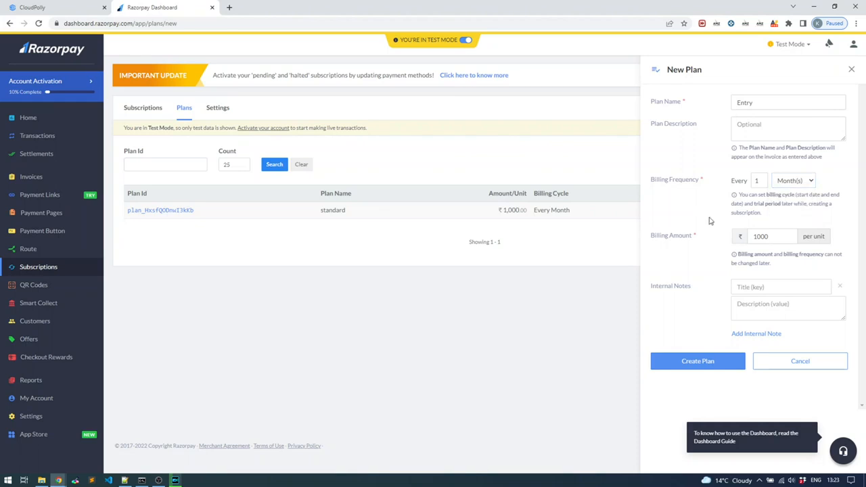
pyautogui.click(699, 362)
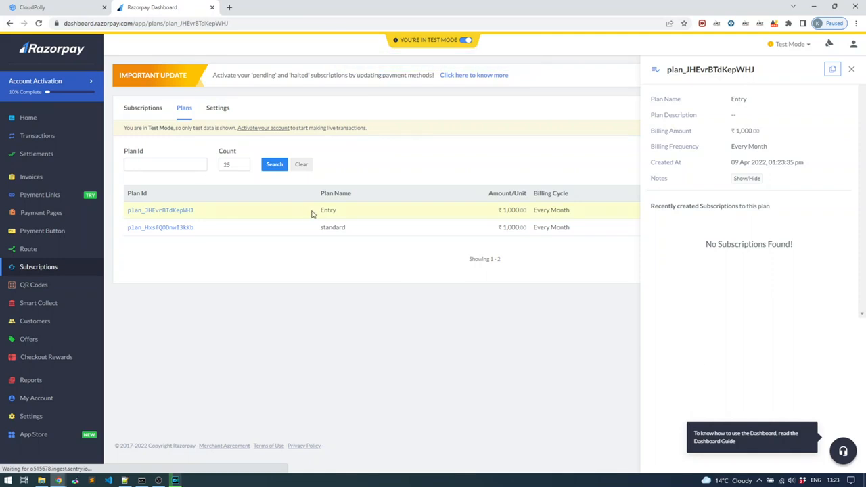
pyautogui.moveTo(206, 209); pyautogui.dragTo(131, 192)
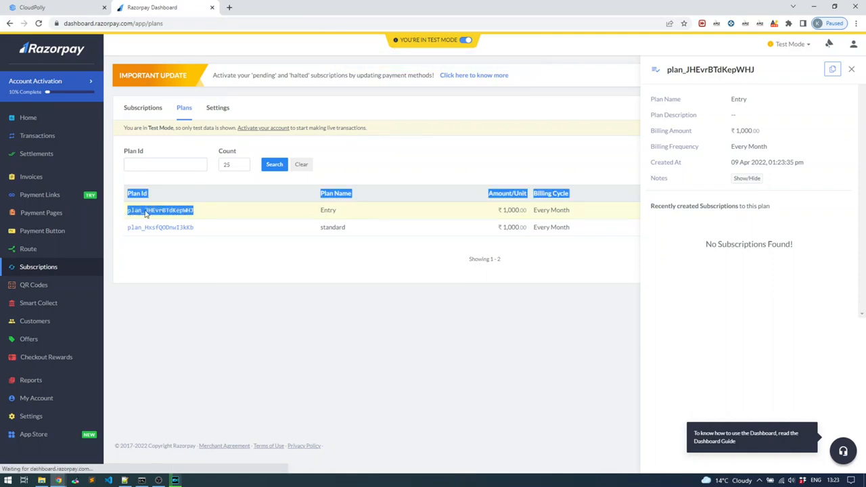
pyautogui.click(184, 212)
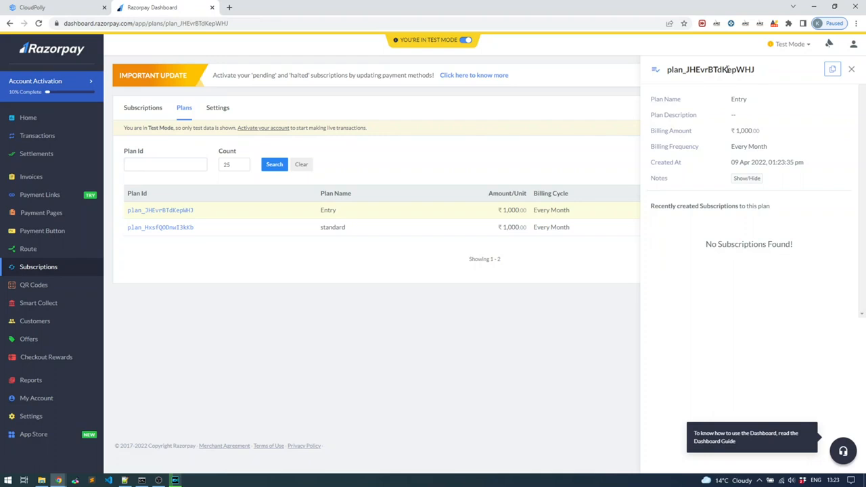
pyautogui.click(829, 71)
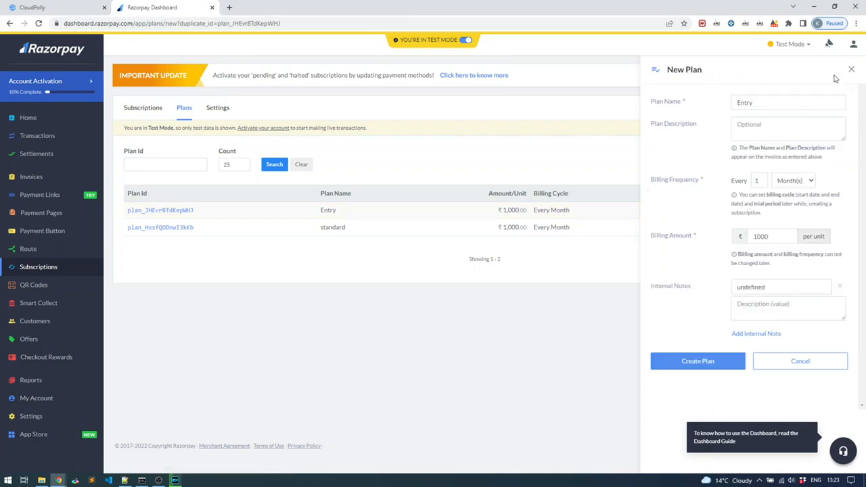
pyautogui.click(850, 70)
# Copy the Entry plan's ID from Razorpay into CloudPolly's Razorpay Plan ID field and create the subscription plan.
pyautogui.moveTo(196, 210); pyautogui.dragTo(127, 216)
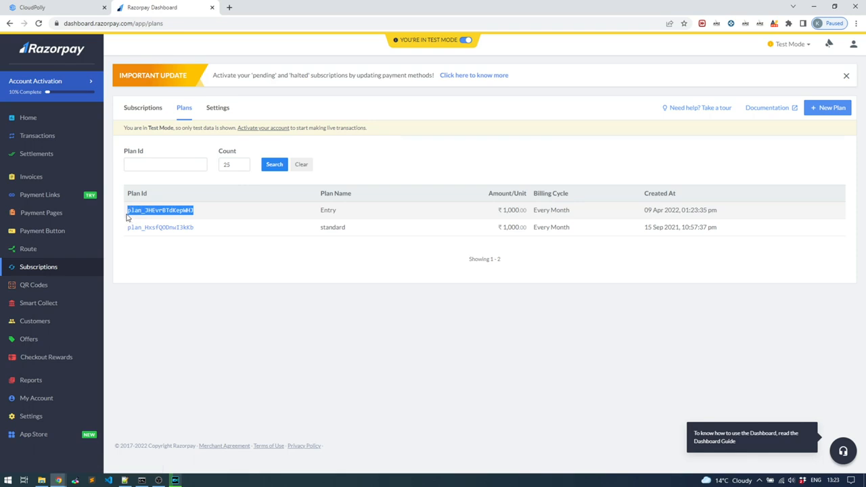
pyautogui.moveTo(337, 210); pyautogui.dragTo(315, 212)
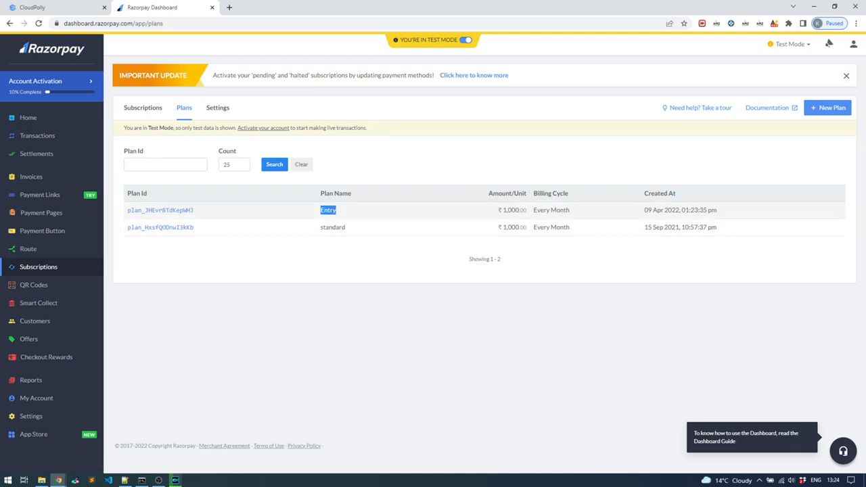
pyautogui.click(343, 212)
pyautogui.click(70, 10)
pyautogui.click(334, 315)
pyautogui.write('plan_JHEvrBTdKopWHJ')
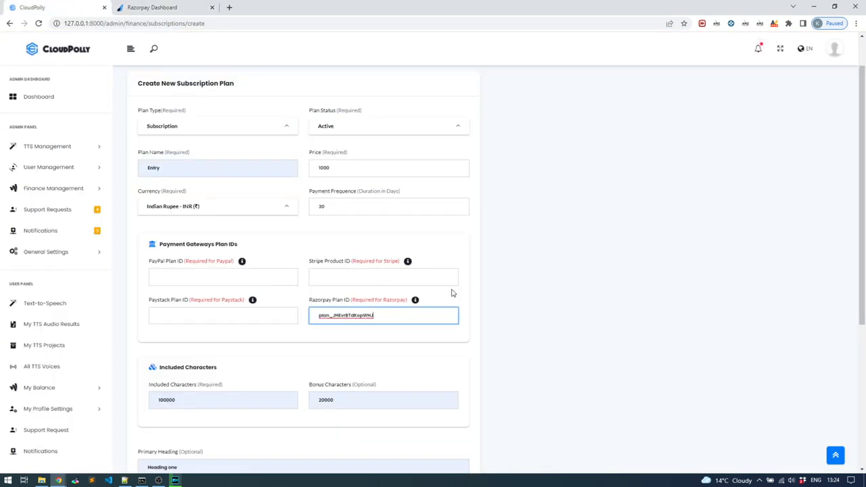
pyautogui.scroll(-3, 466, 273)
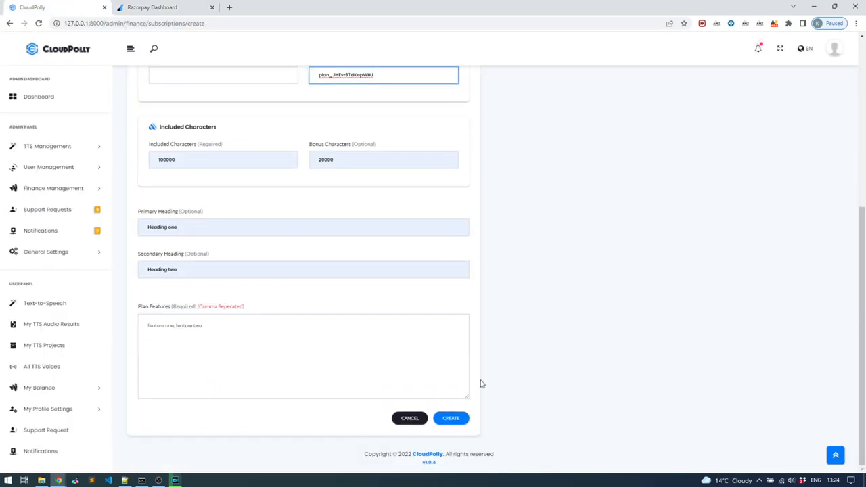
pyautogui.click(456, 418)
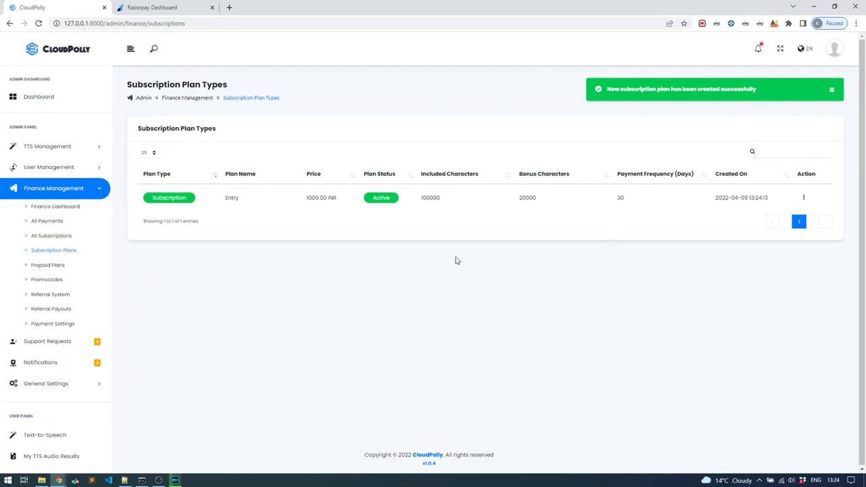
# Check the plan name, price and included characters of the Entry subscription in the plan list.
pyautogui.moveTo(238, 197); pyautogui.dragTo(225, 200)
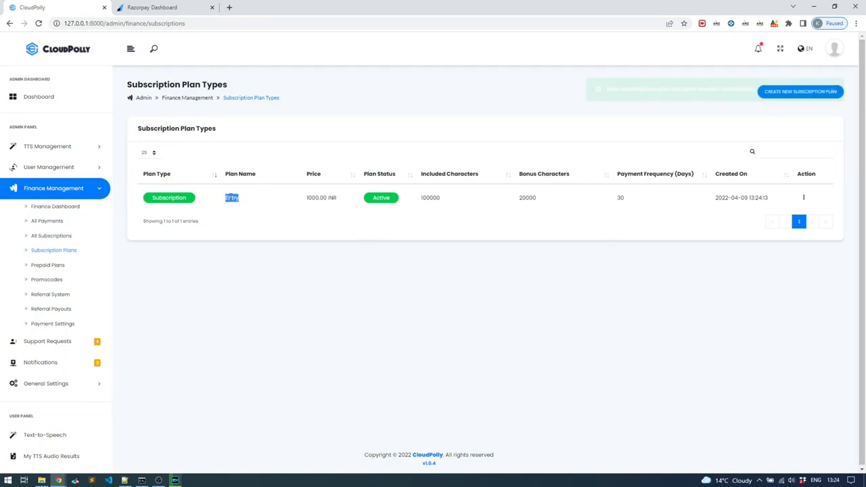
pyautogui.moveTo(320, 197); pyautogui.dragTo(313, 199)
pyautogui.moveTo(426, 200); pyautogui.dragTo(428, 198)
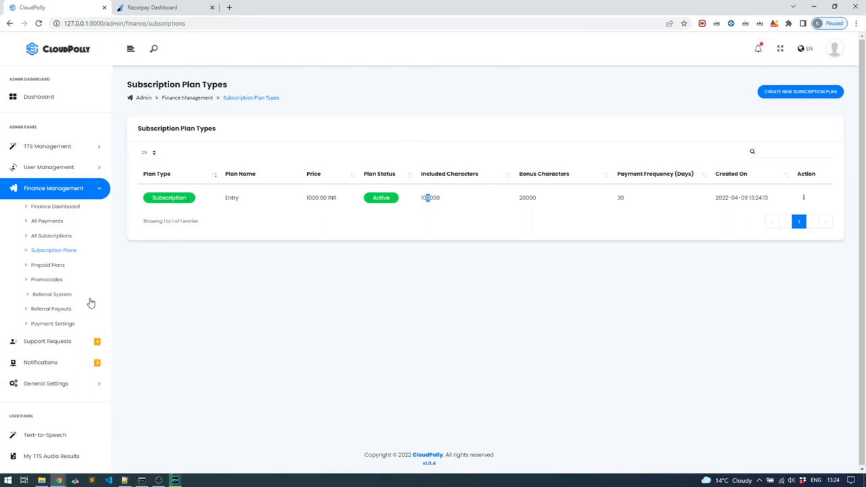
# Go to the user's monthly subscription plans, check the Entry plan's currency, and subscribe to the plan.
pyautogui.scroll(-3, 88, 304)
pyautogui.click(65, 383)
pyautogui.scroll(-3, 66, 396)
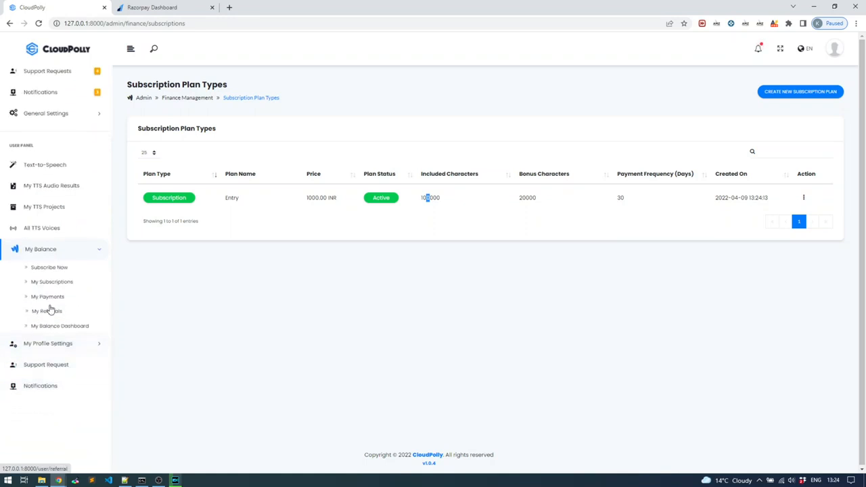
pyautogui.click(56, 269)
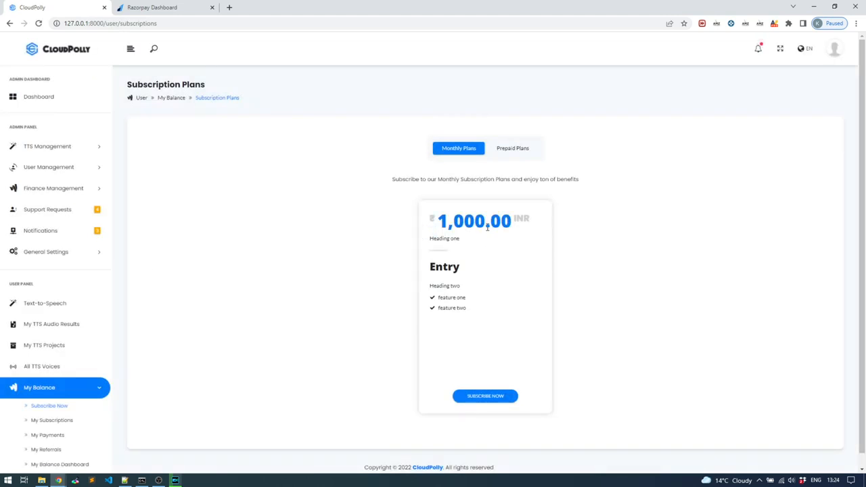
pyautogui.doubleClick(526, 218)
pyautogui.click(429, 226)
pyautogui.doubleClick(432, 221)
pyautogui.click(488, 396)
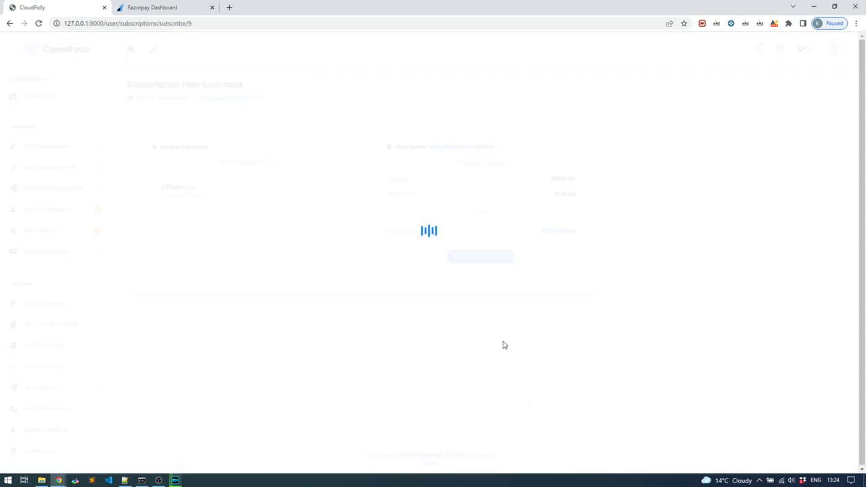
# Choose Razorpay as the payment option, review the full name and email address fields, and check out.
pyautogui.click(192, 188)
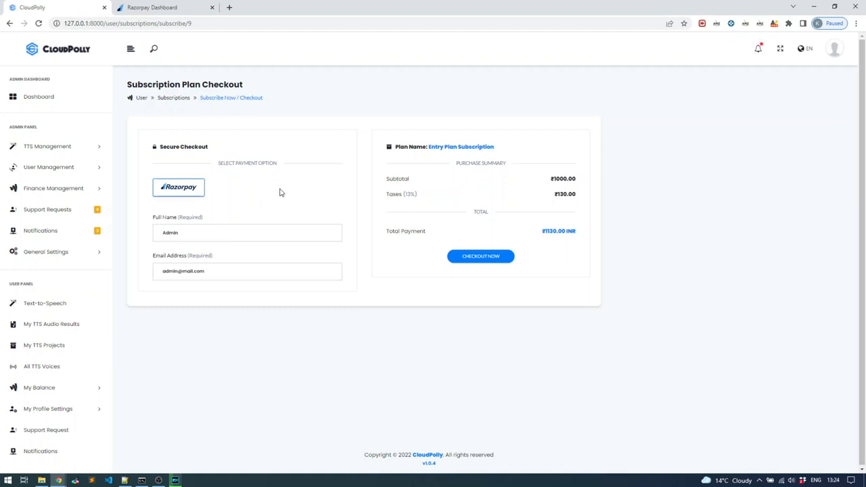
pyautogui.click(288, 230)
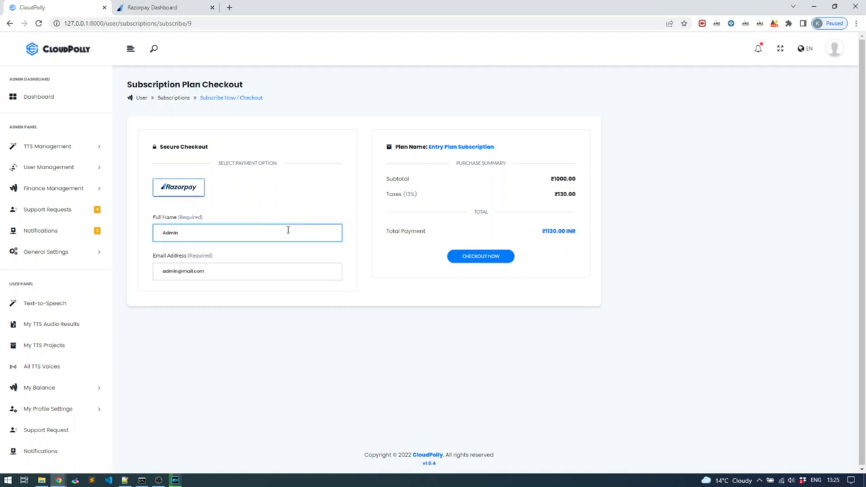
pyautogui.click(253, 268)
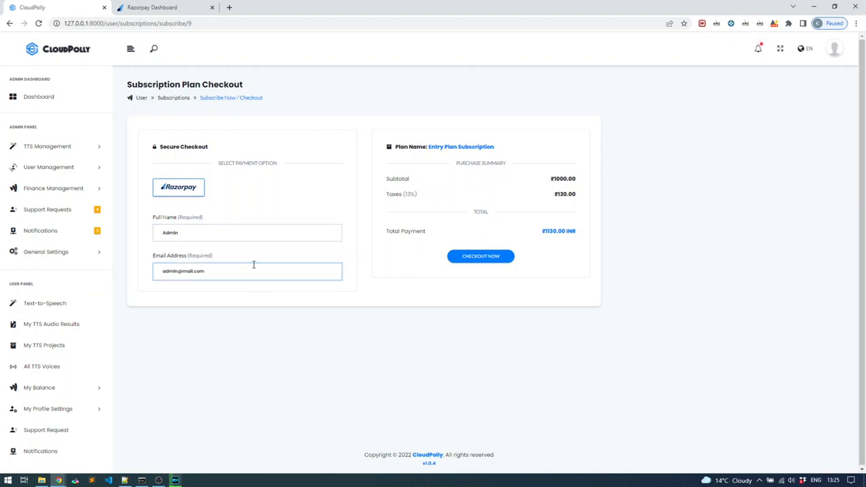
pyautogui.click(236, 238)
pyautogui.click(253, 265)
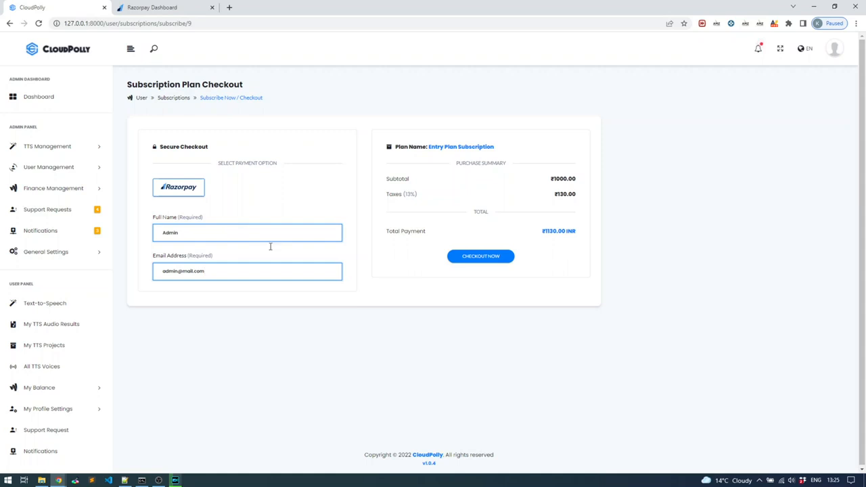
pyautogui.click(481, 256)
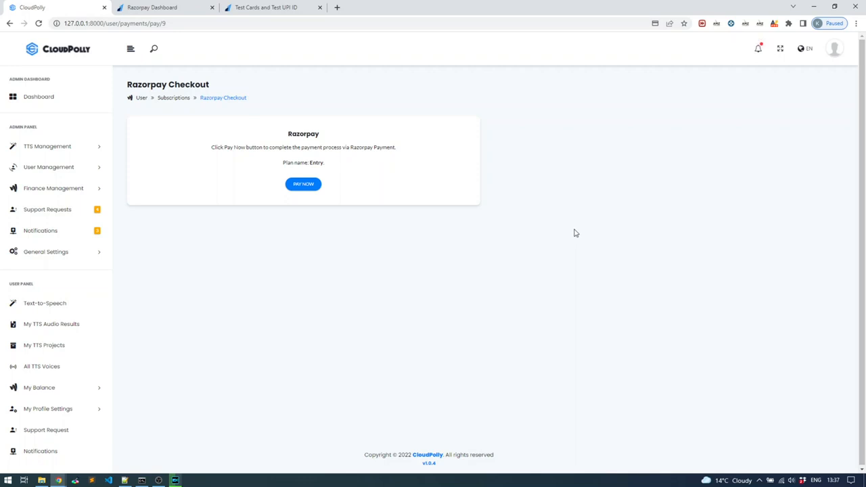
# Try the Razorpay payment for the Entry plan with a different contact phone number, as far as the payment methods, and close it.
pyautogui.click(303, 185)
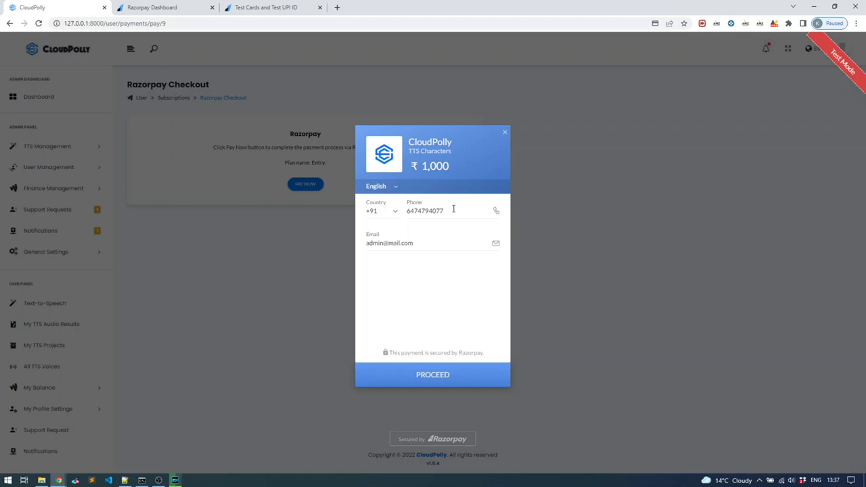
pyautogui.moveTo(453, 209); pyautogui.dragTo(406, 211)
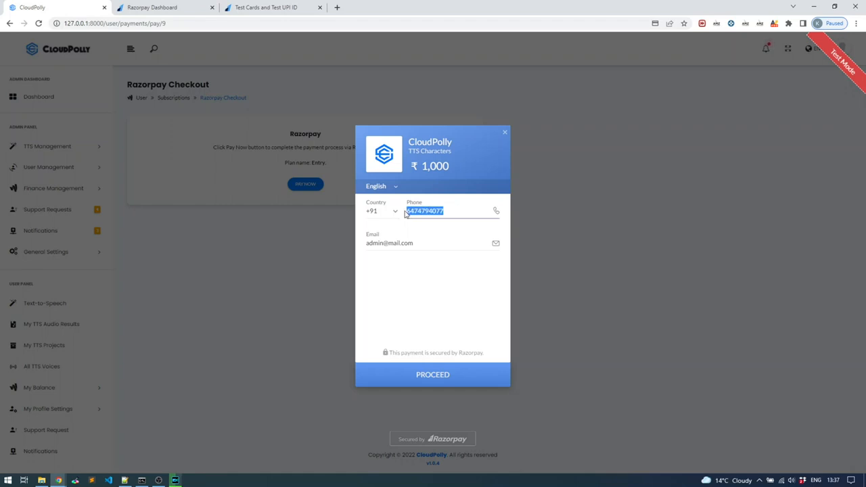
pyautogui.press('BackSpace')
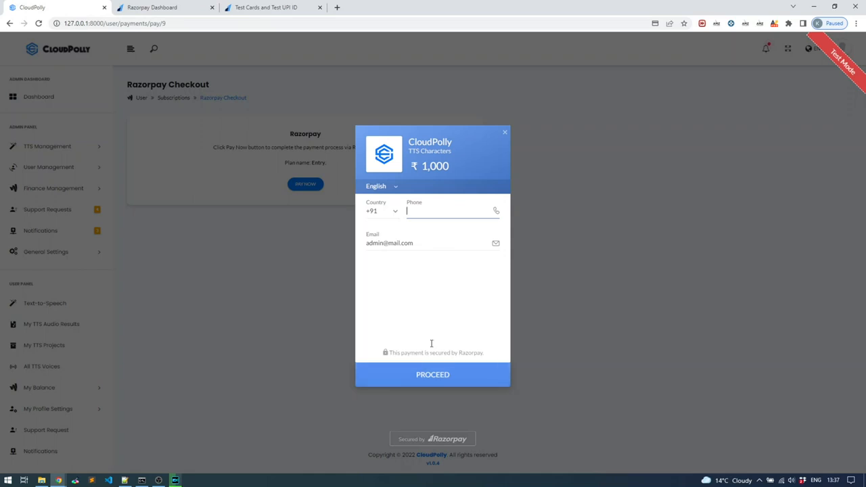
pyautogui.click(427, 212)
pyautogui.hotkey('ctrl', 'v')
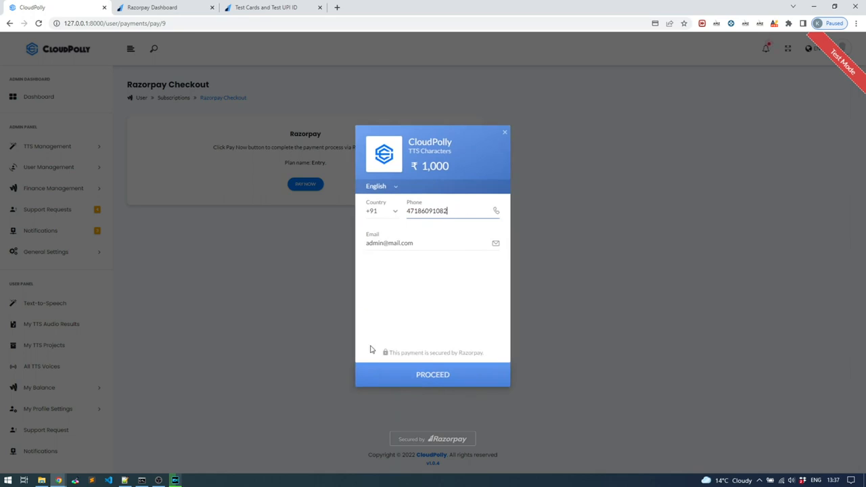
pyautogui.click(416, 372)
pyautogui.press('BackSpace')
pyautogui.click(440, 376)
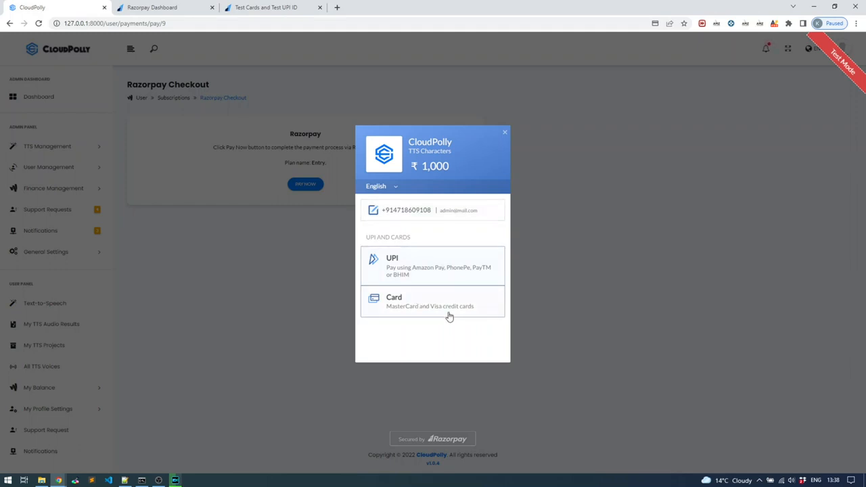
pyautogui.click(506, 134)
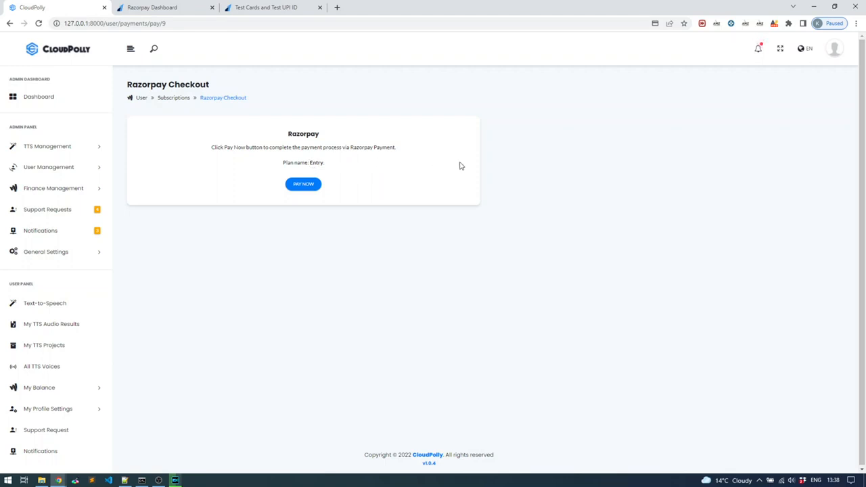
# Switch to the Razorpay dashboard and check the Entry plan's billing cycle.
pyautogui.click(166, 7)
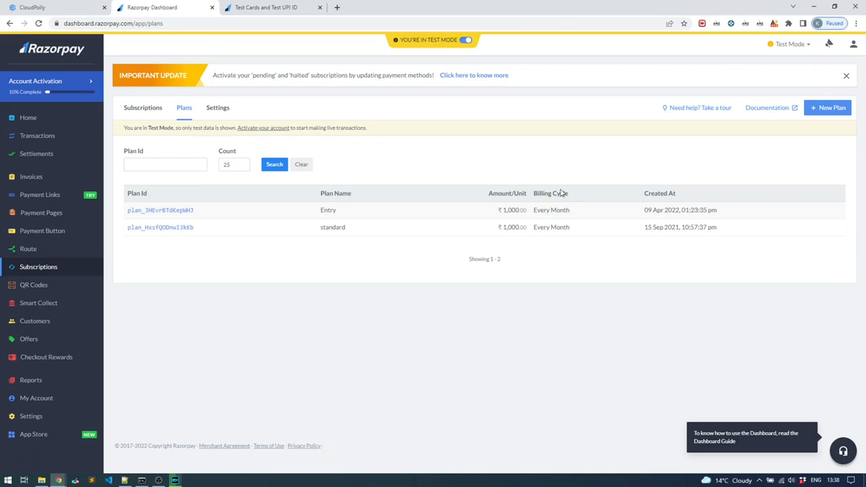
pyautogui.moveTo(560, 210); pyautogui.dragTo(541, 209)
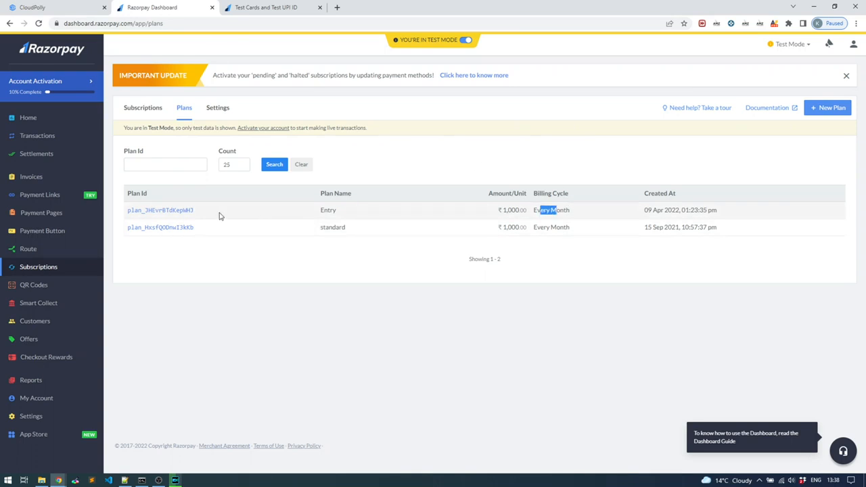